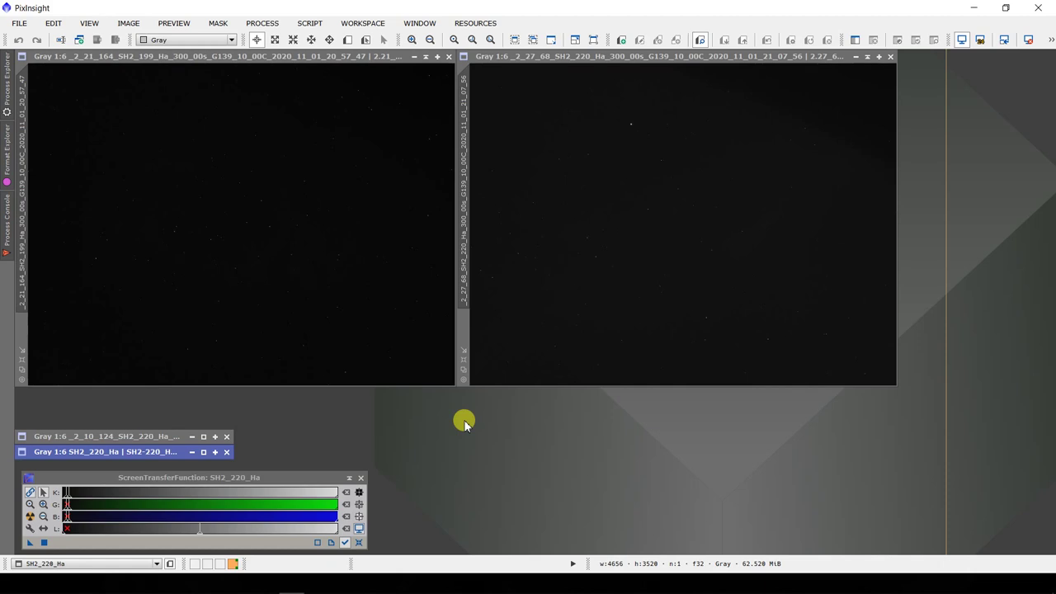
- Apply an STF AutoStretch to the left SH2_199 subframe to reveal its Ha nebulosity among the stars
left_click(277, 303)
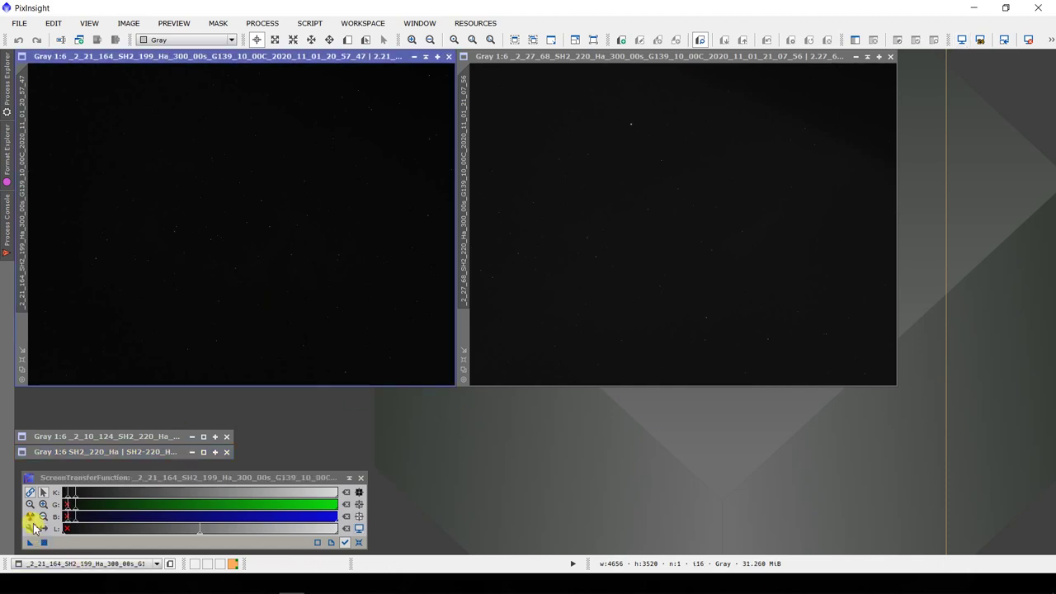
left_click(29, 517)
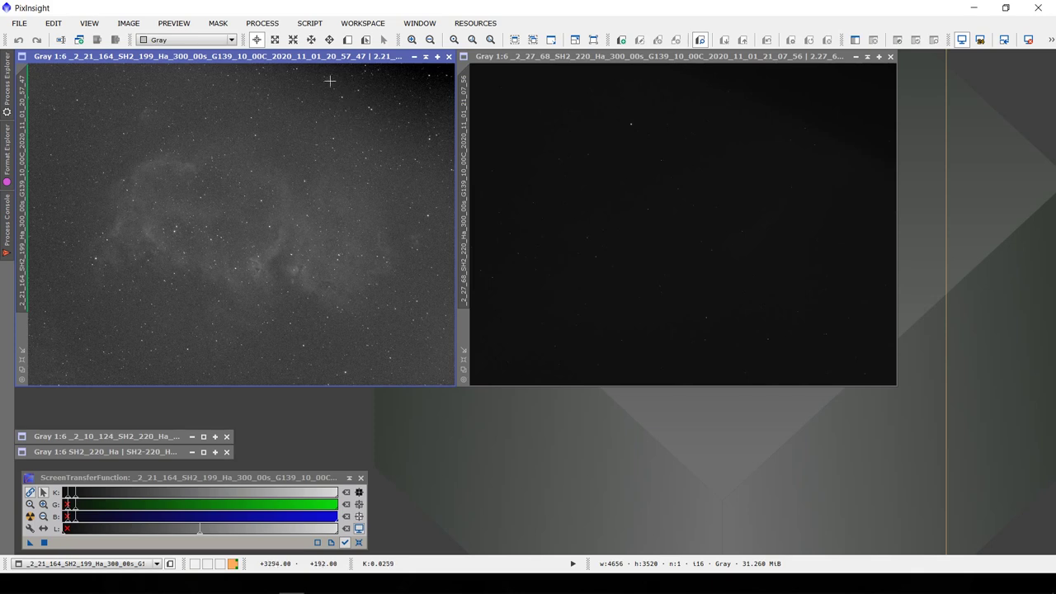
left_click(306, 65)
- Auto-stretch the right SH2_220 subframe and zoom in on its bright upper-right gradient
left_click(561, 303)
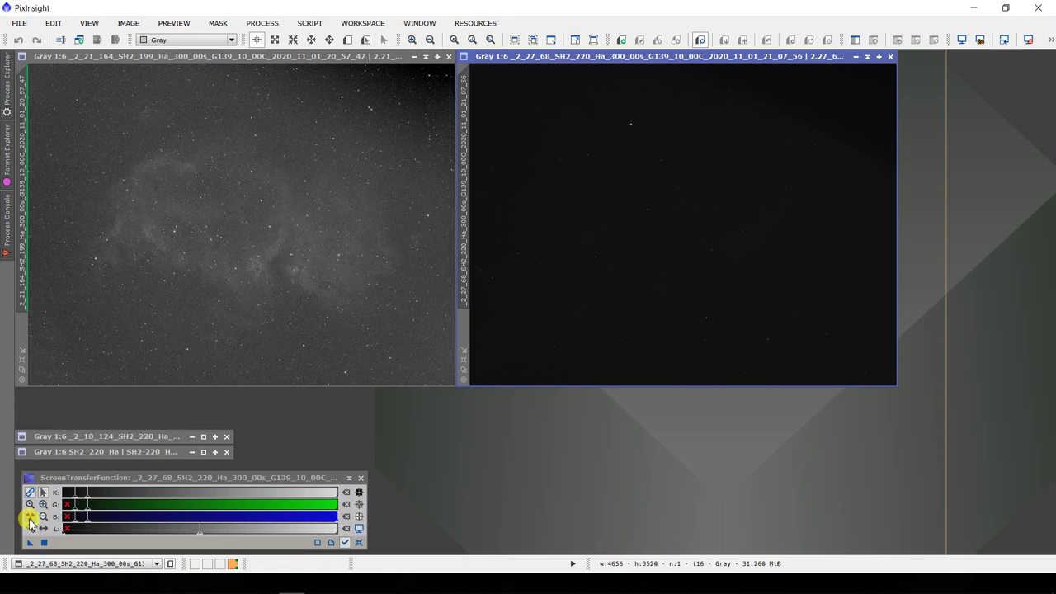
left_click(29, 516)
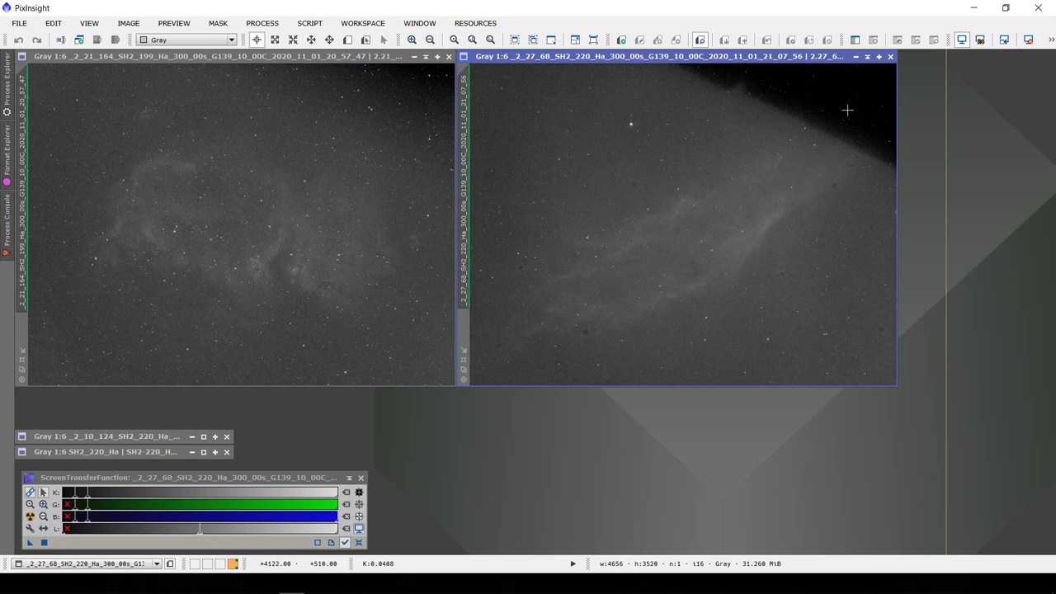
scroll(568, 299, "up", 4)
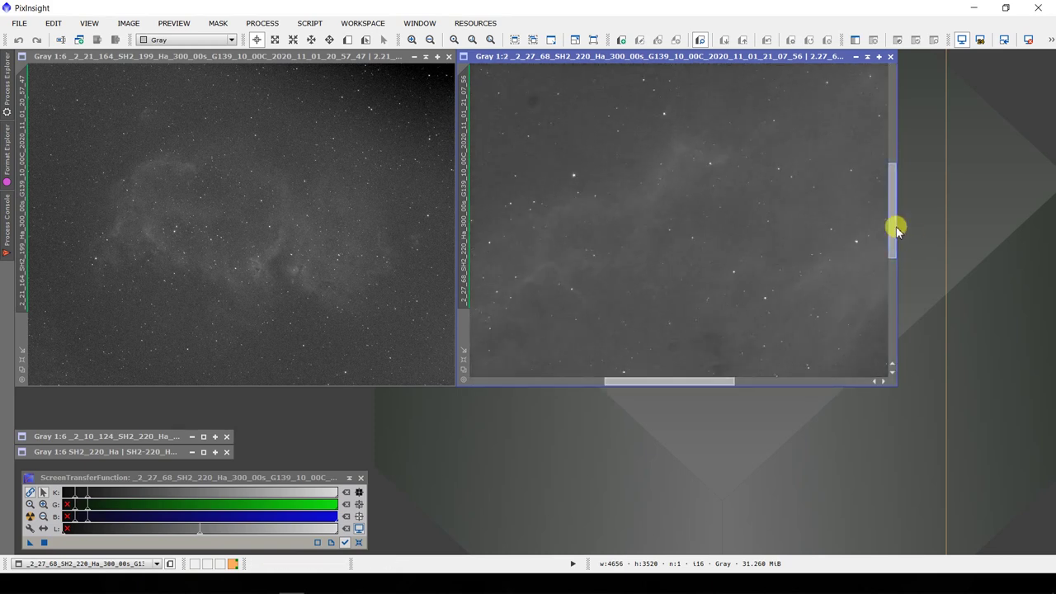
left_click_drag(894, 226, 894, 278)
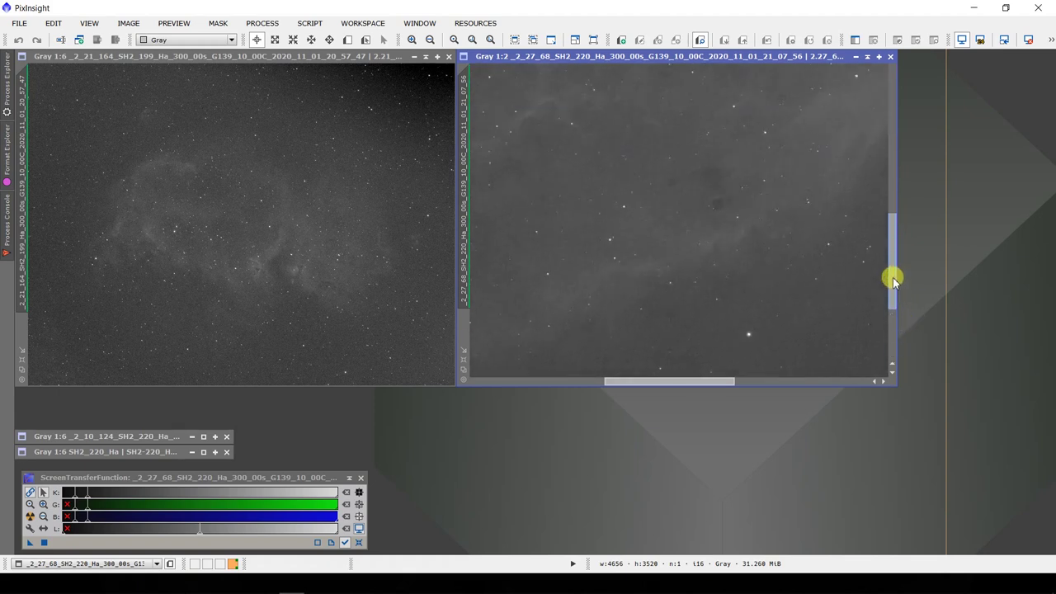
scroll(778, 234, "up", 2)
left_click_drag(672, 382, 693, 382)
left_click_drag(896, 261, 887, 252)
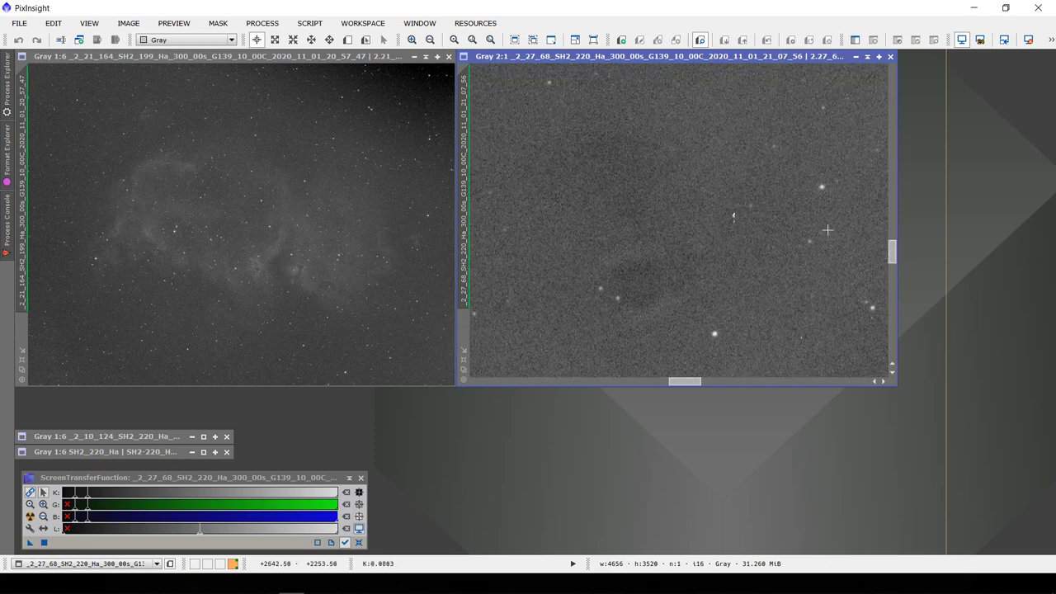
- Pan across the nebula arc and zoom the SH2_220 subframe back out to 1:6
scroll(825, 229, "down", 2)
scroll(826, 229, "down", 1)
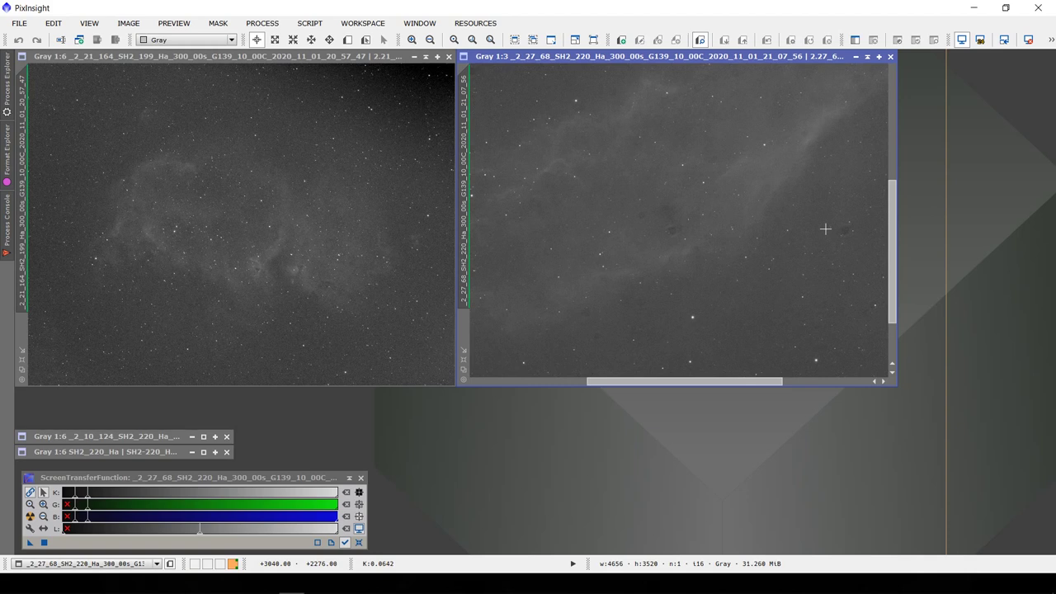
scroll(559, 217, "up", 2)
left_click_drag(696, 384, 611, 383)
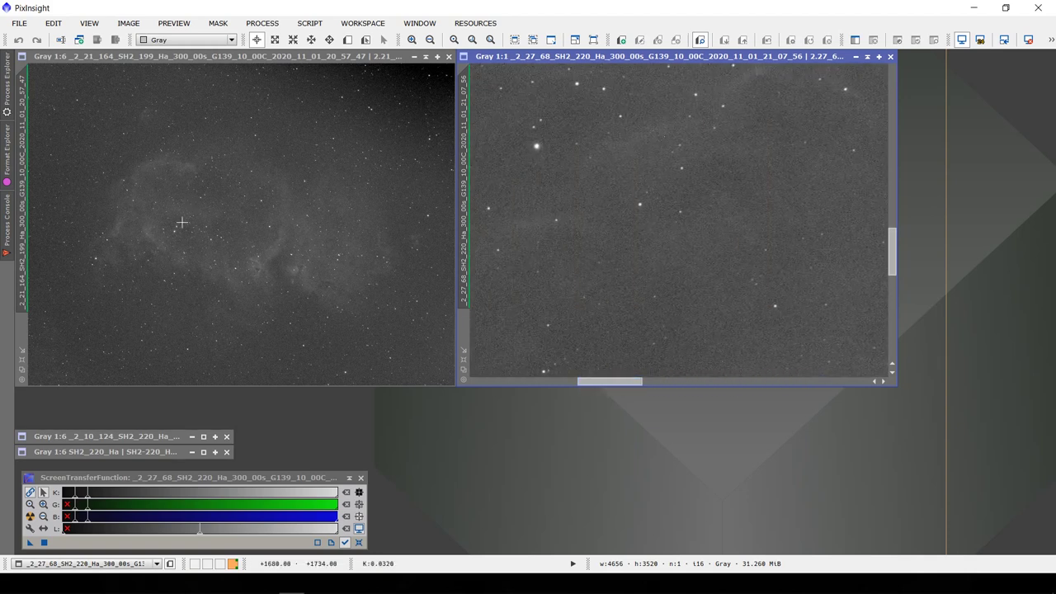
scroll(571, 264, "down", 2)
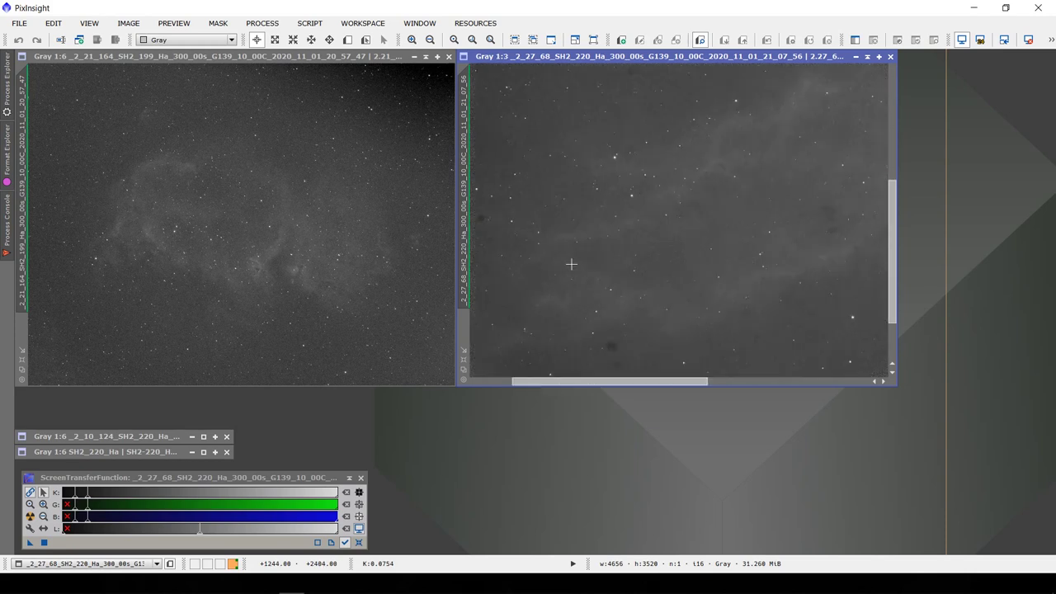
scroll(571, 264, "down", 3)
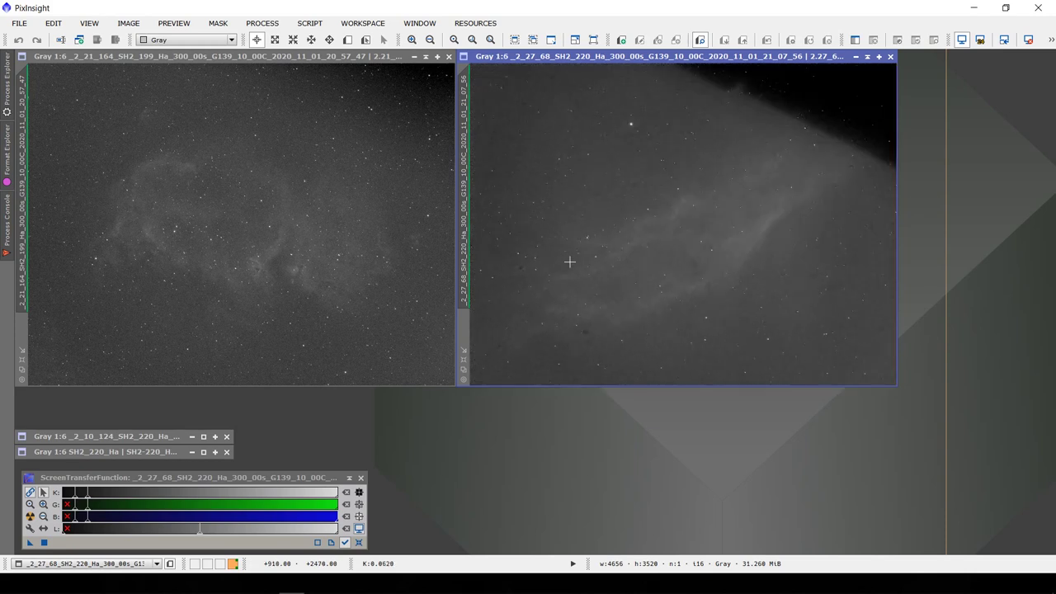
left_click(607, 36)
- Restore the iconized _2_10_124 SH2_220 subframe from 2020-10-30 beside the gradient frame
double_click(82, 438)
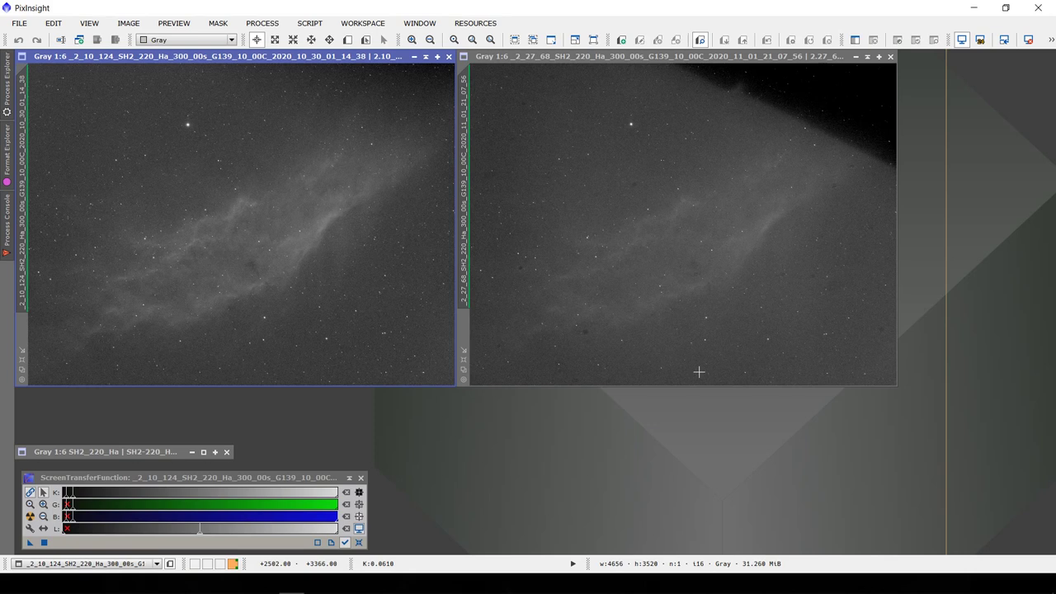
left_click(426, 57)
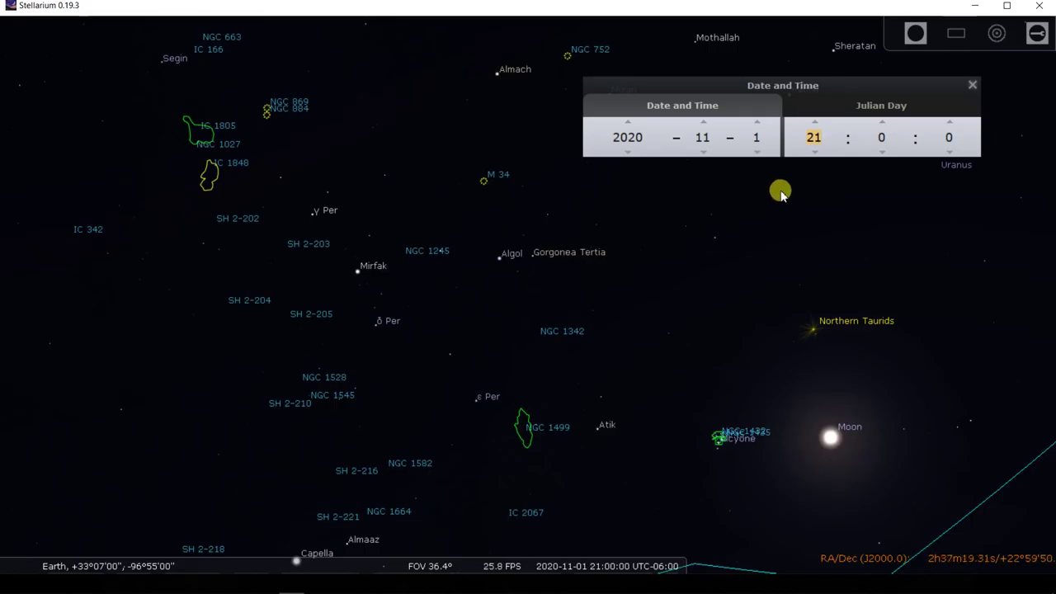
left_click(807, 151)
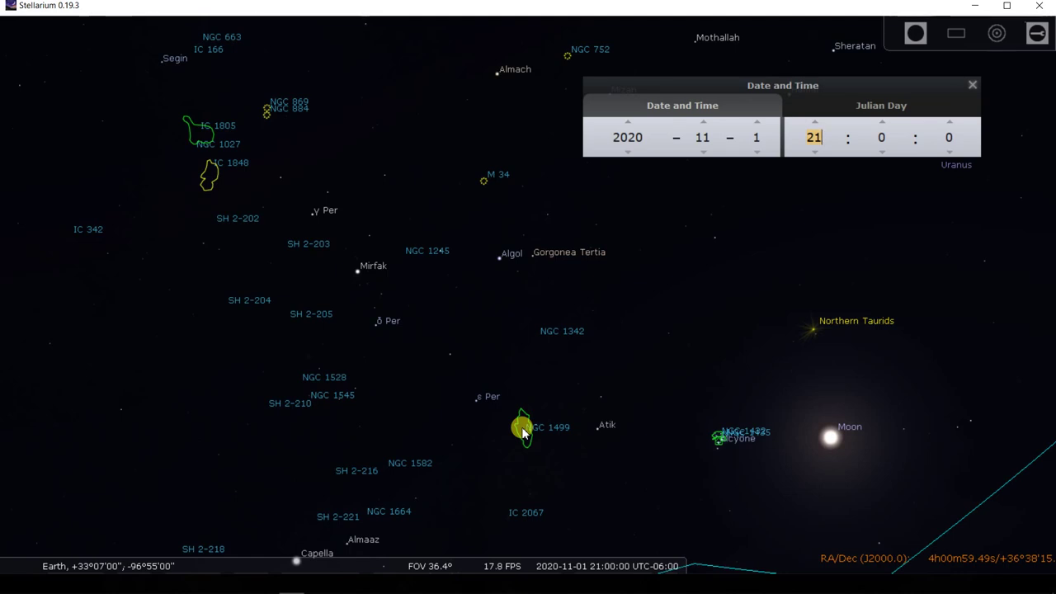
left_click(828, 440)
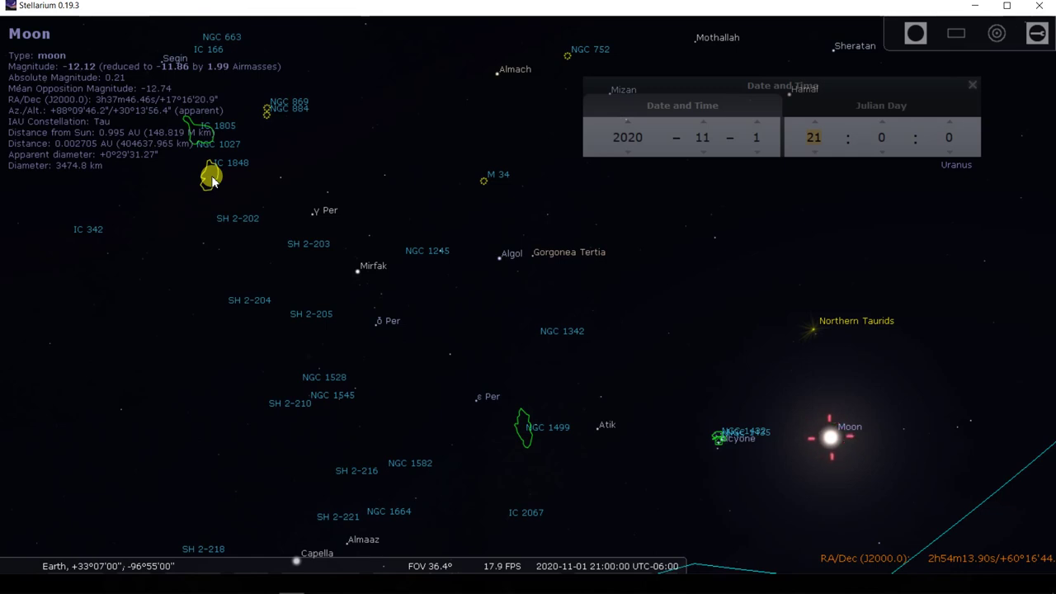
mouse_move(312, 565)
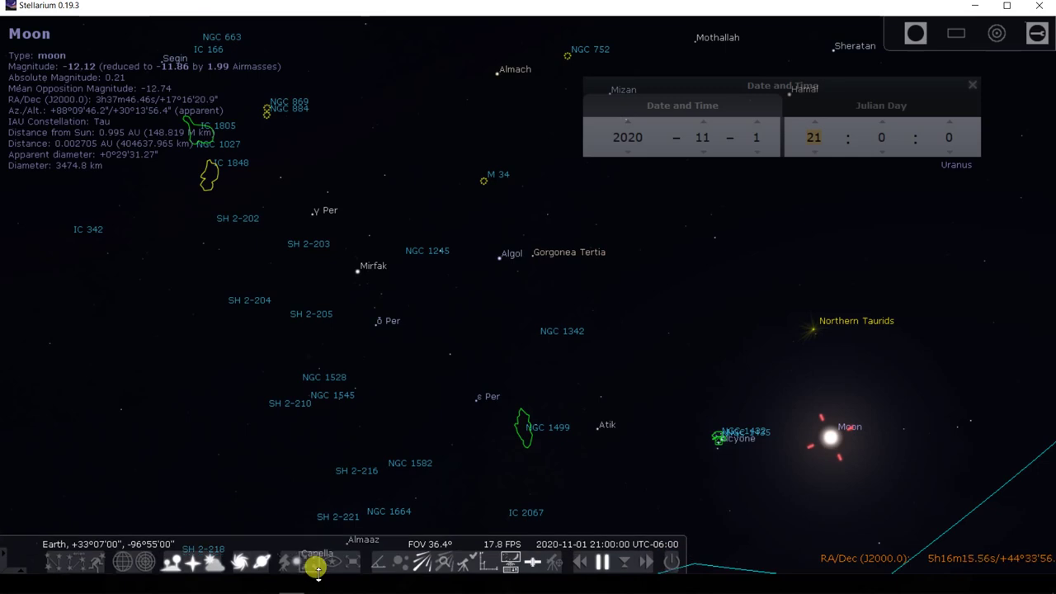
left_click(376, 559)
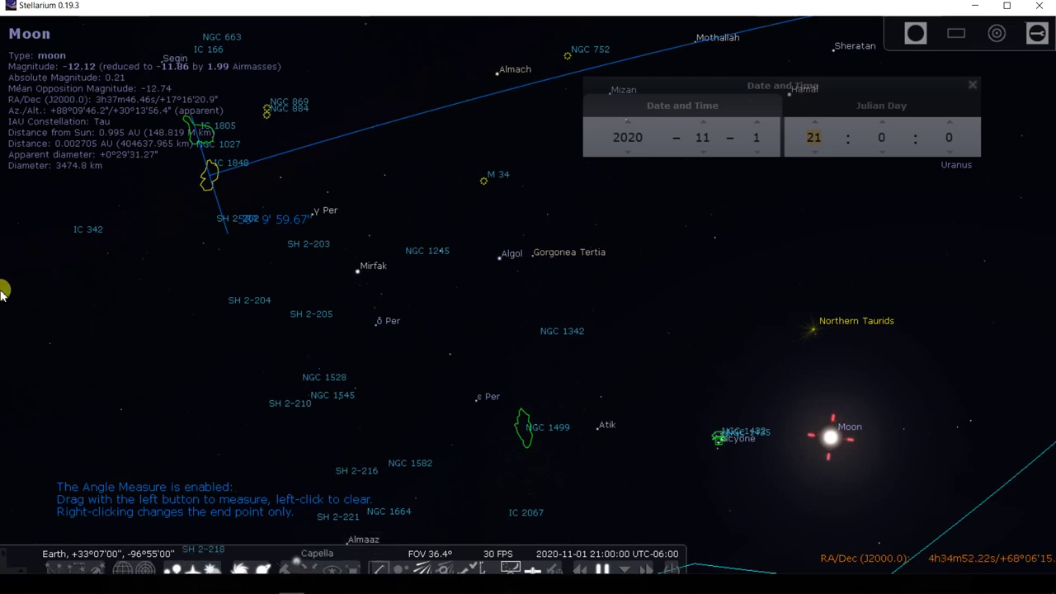
mouse_move(18, 392)
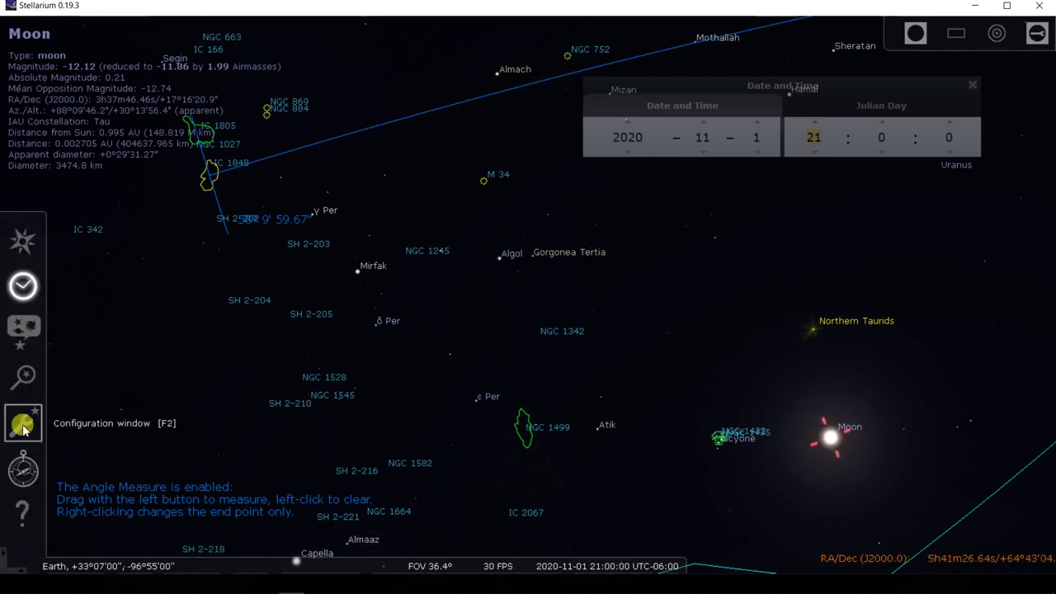
left_click(22, 424)
left_click(440, 120)
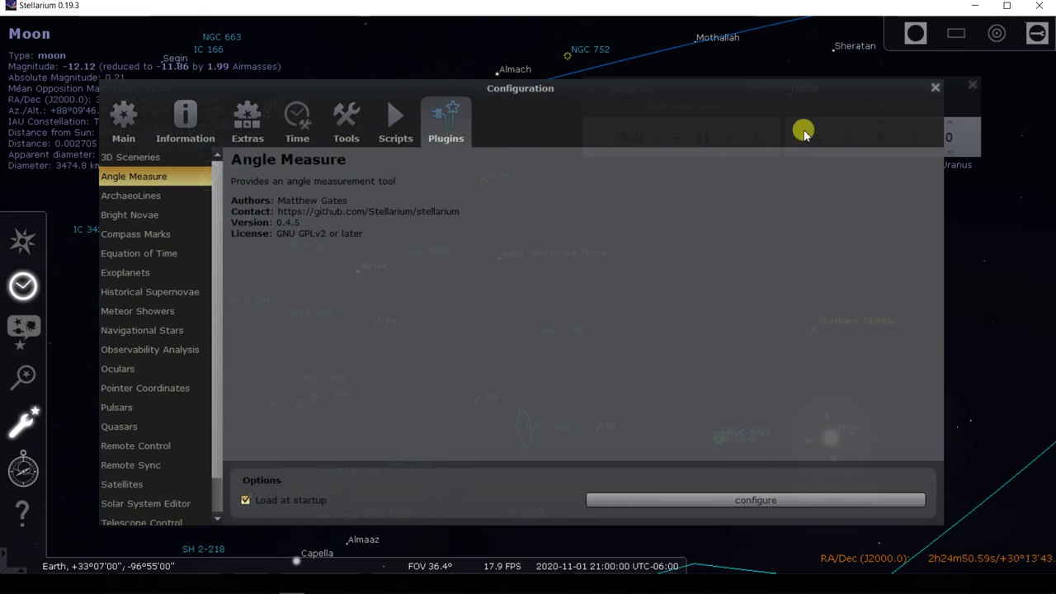
left_click(935, 88)
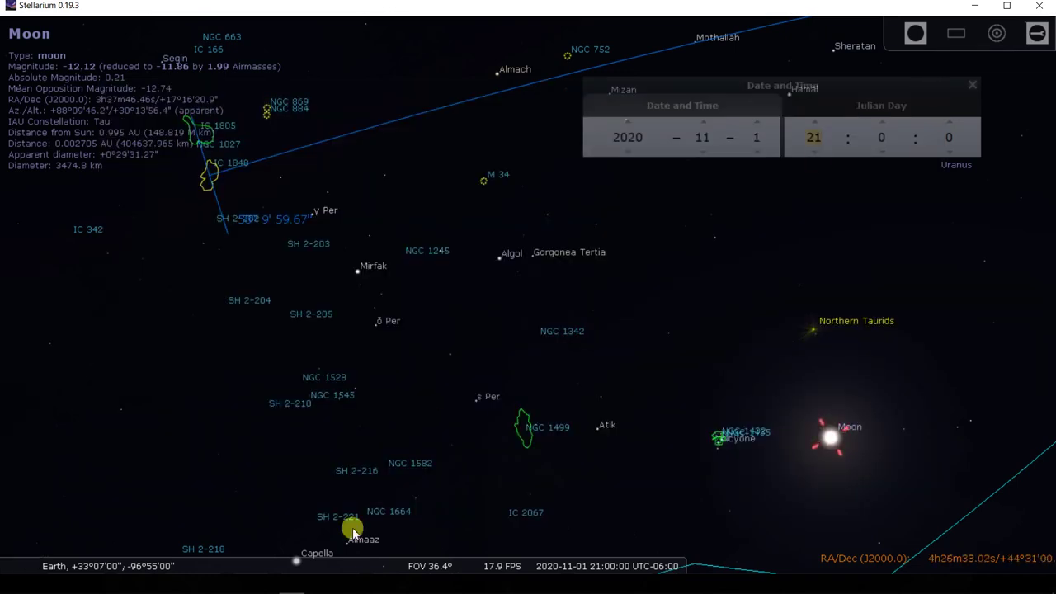
- Measure the angles from IC 1848 (about 43°50′) and NGC 1499 (19°57′) to the Moon
mouse_move(367, 557)
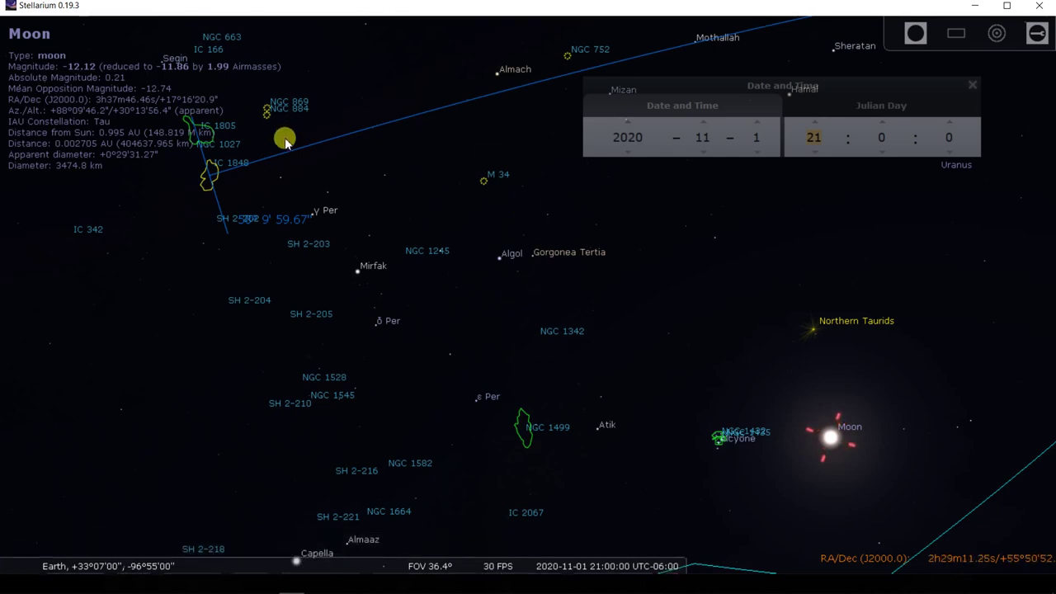
mouse_move(213, 173)
left_mouse_down()
mouse_move(536, 236)
mouse_move(866, 356)
mouse_move(833, 440)
left_mouse_up()
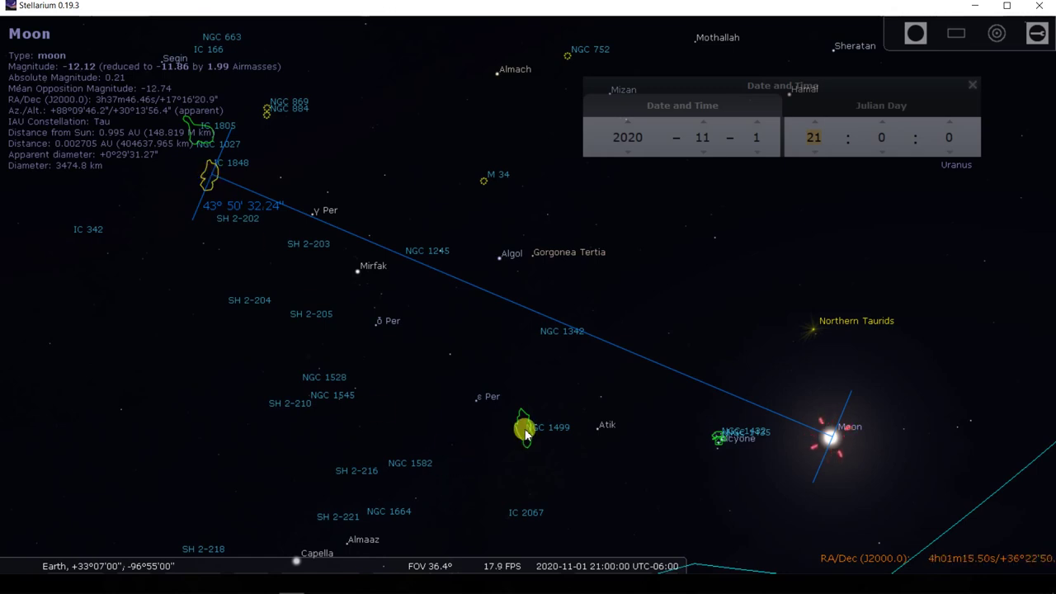
left_click_drag(525, 431, 830, 435)
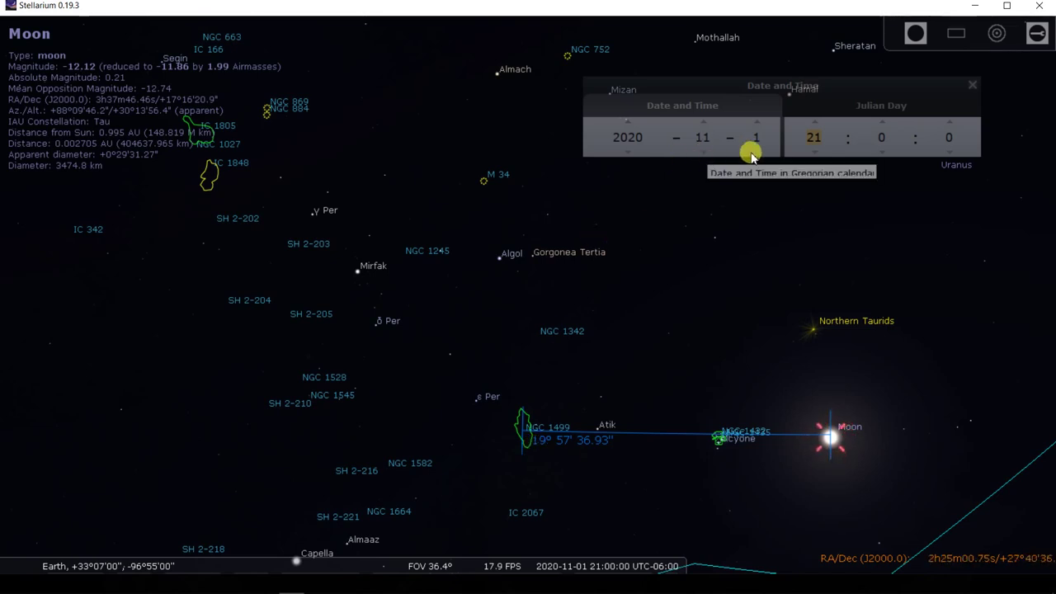
scroll(759, 157, "down", 2)
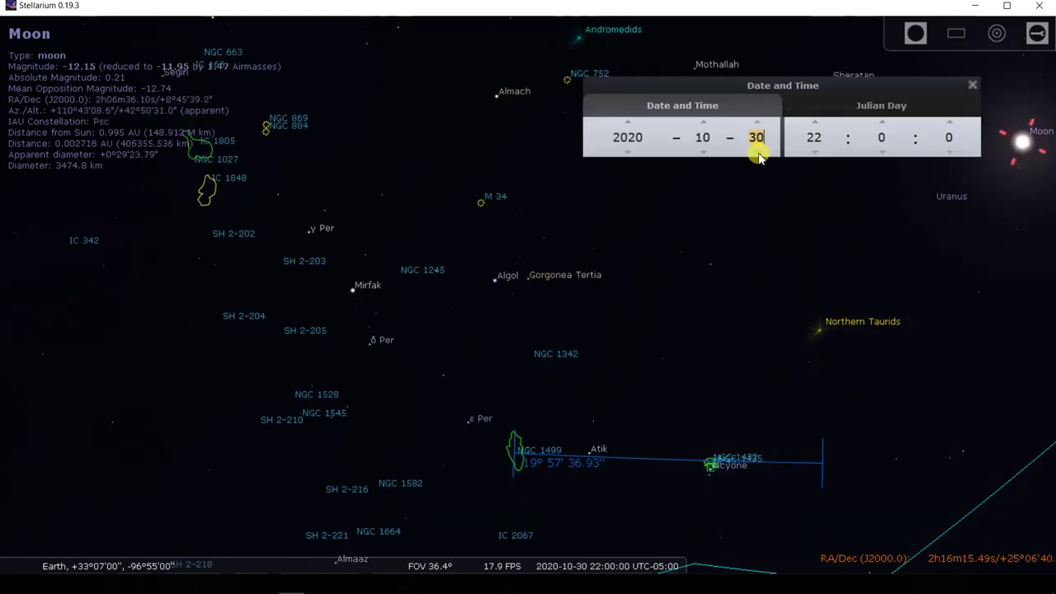
scroll(759, 156, "down", 1)
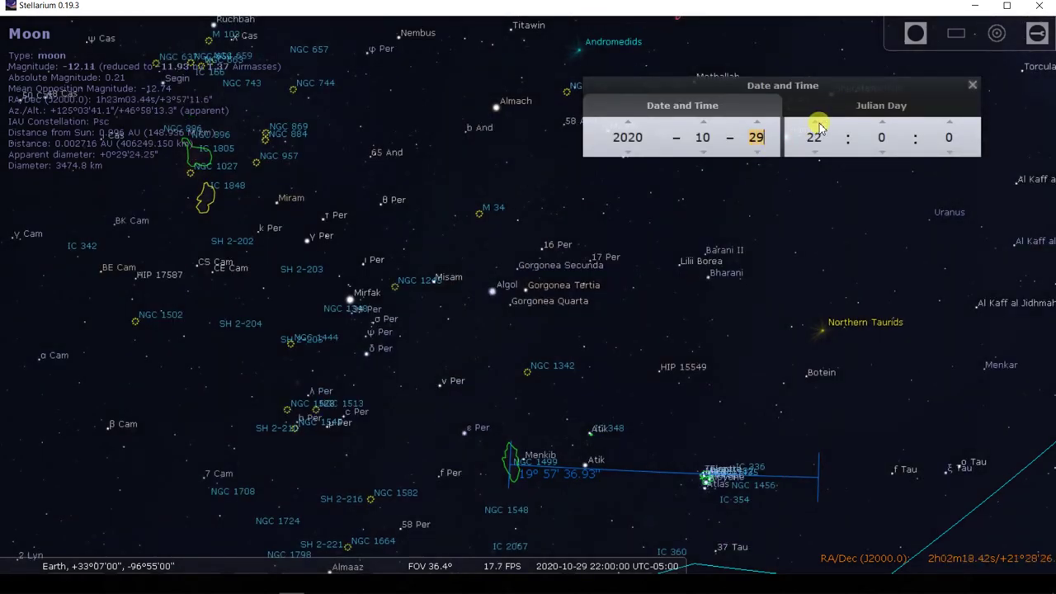
scroll(817, 128, "up", 2)
scroll(817, 128, "up", 1)
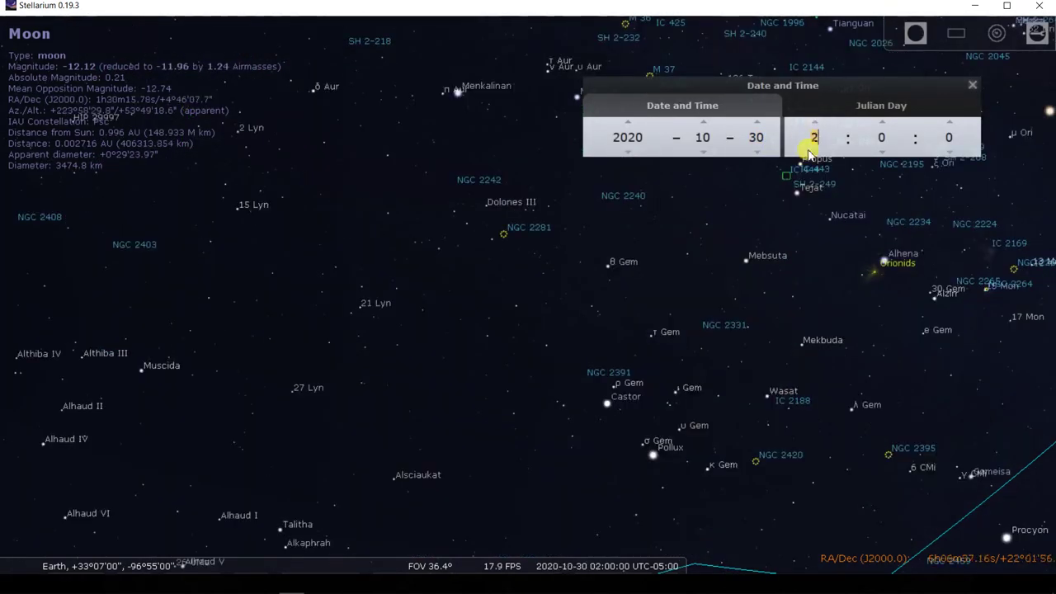
left_click(881, 138)
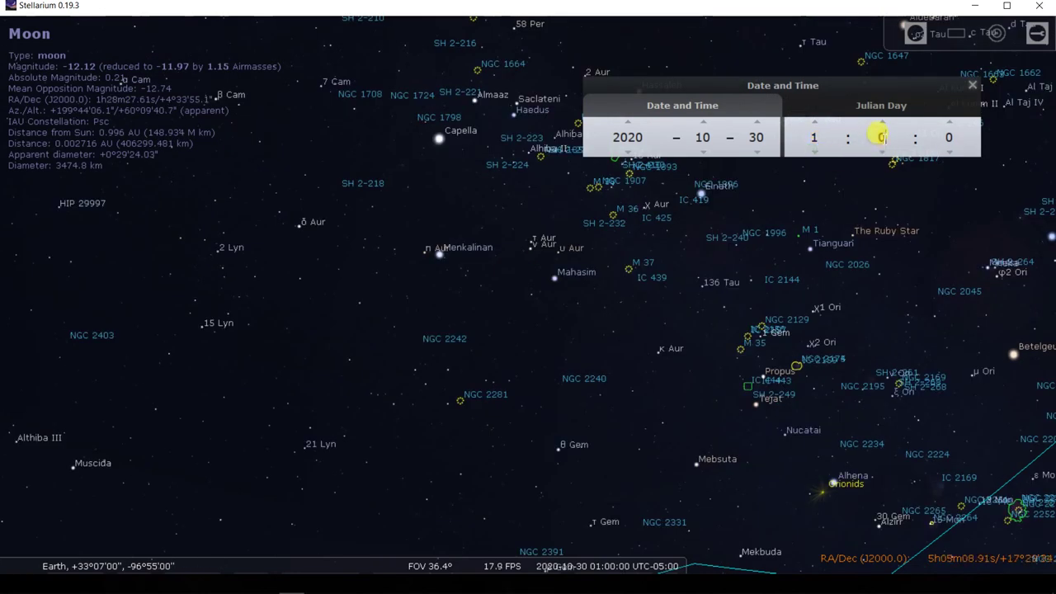
type("15")
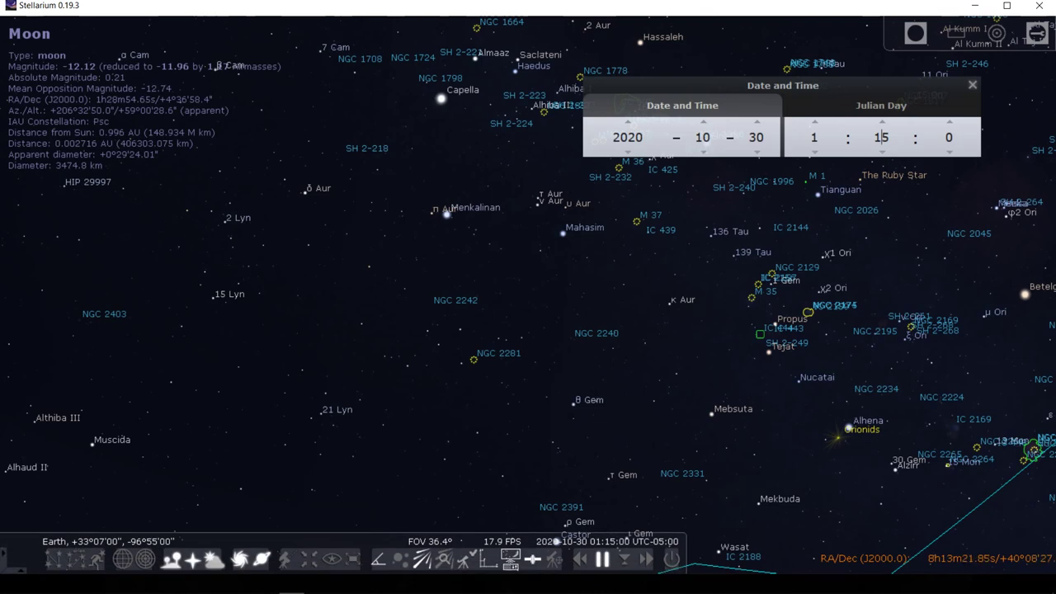
- Zoom out and pan the sky to bring the Moon, Mars and NGC 1499 into view
left_click(378, 563)
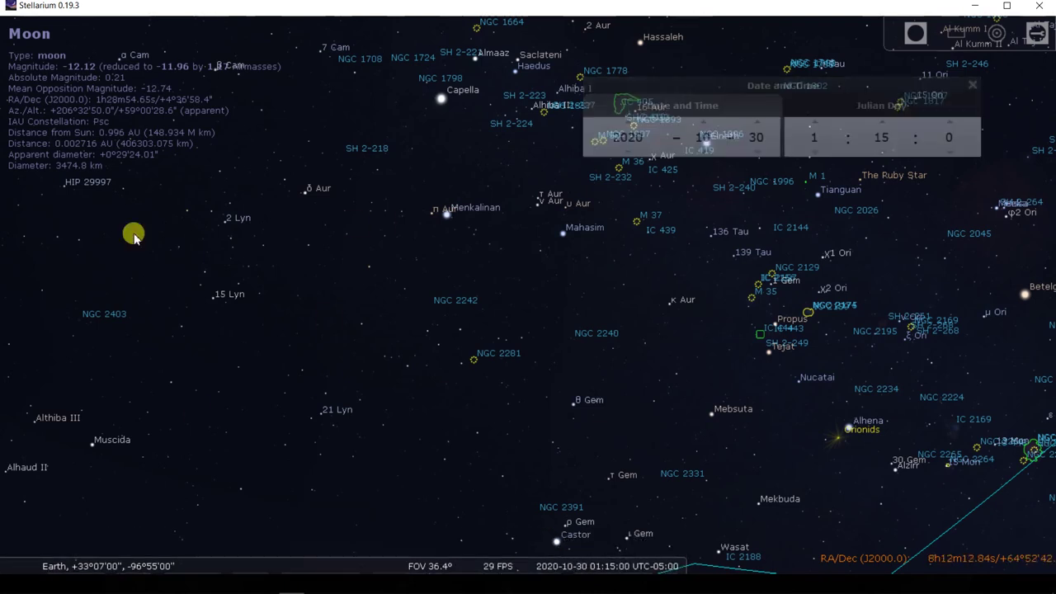
scroll(411, 318, "down", 5)
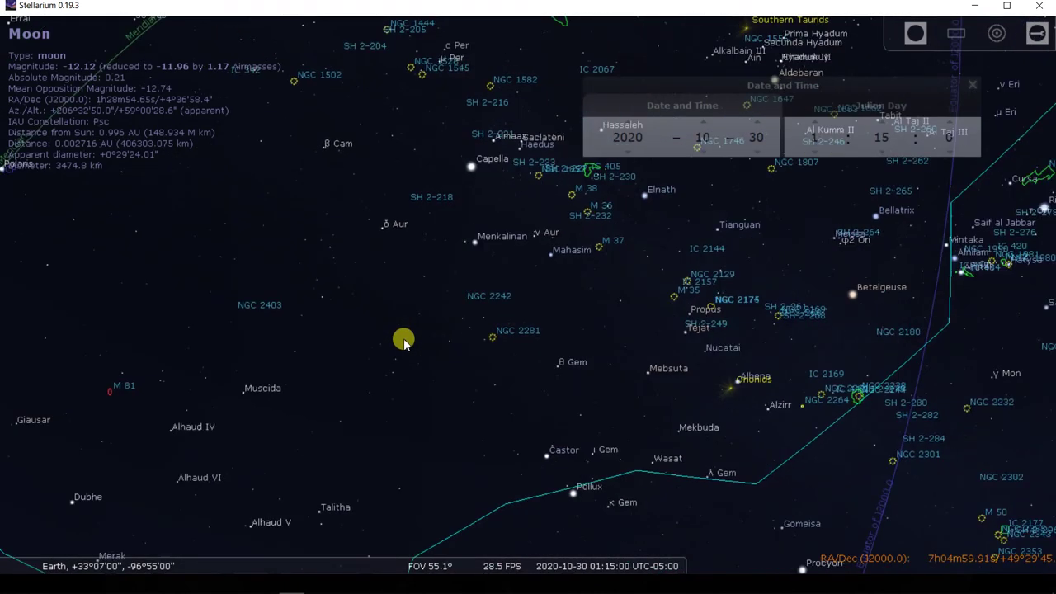
scroll(402, 334, "down", 1)
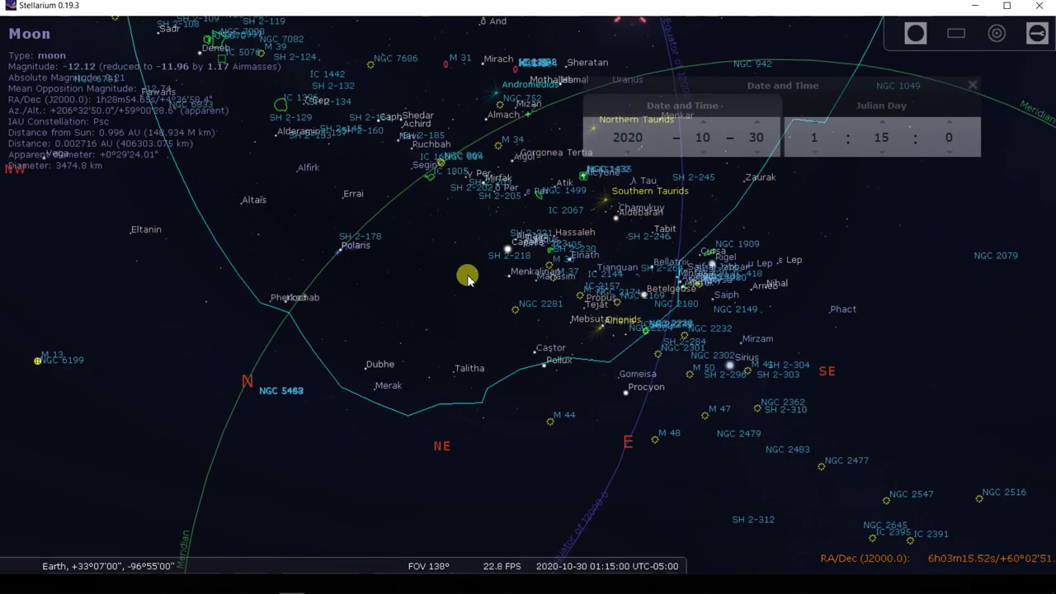
left_click_drag(469, 276, 579, 303)
scroll(535, 184, "up", 3)
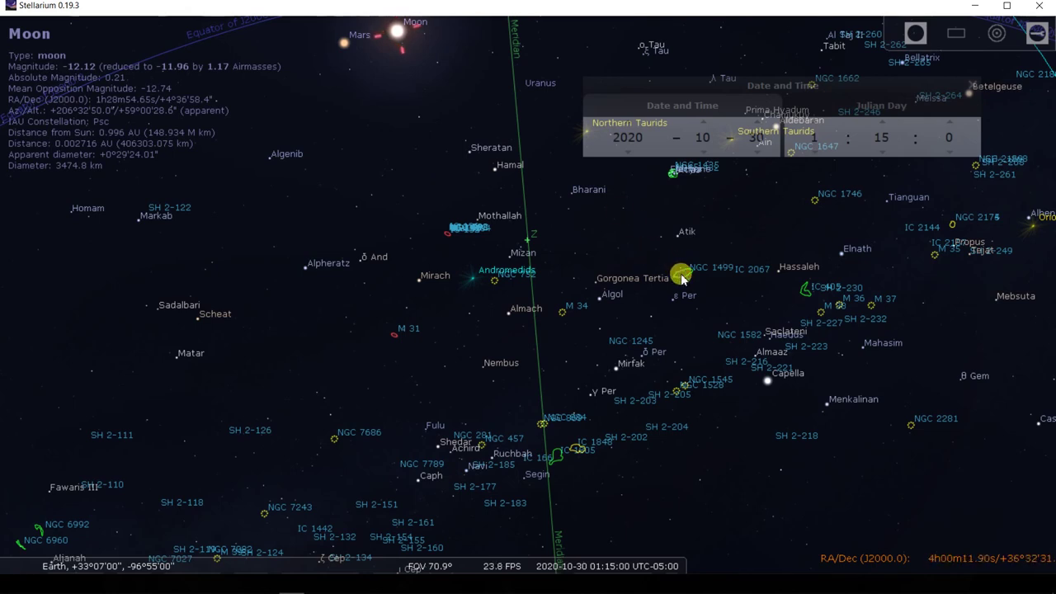
- Turn on Angle Measure and measure 47°14′ from NGC 1499 to the Moon
mouse_move(337, 568)
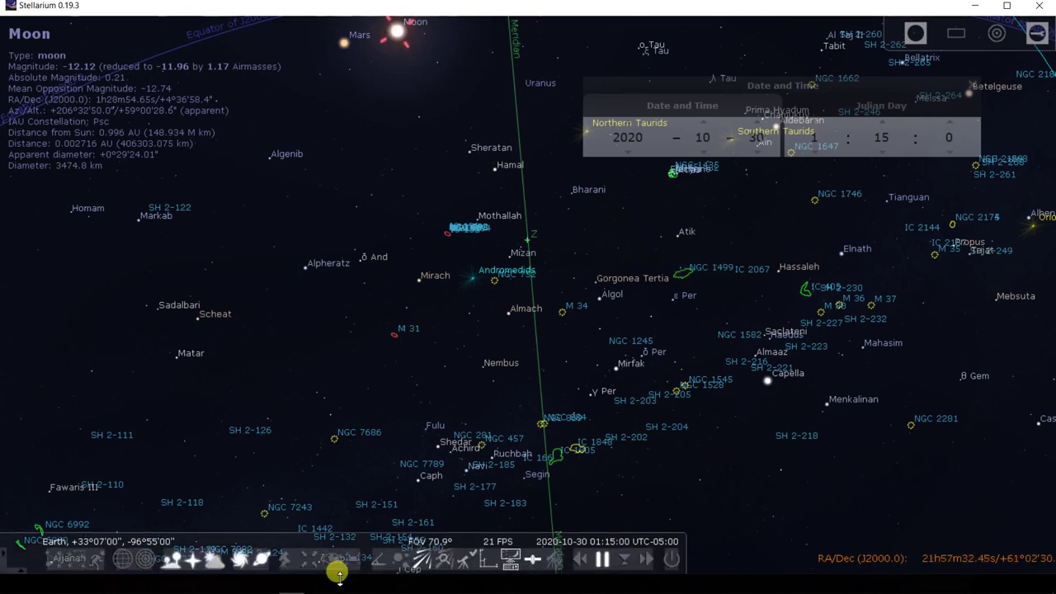
left_click(373, 563)
left_click_drag(662, 124, 397, 32)
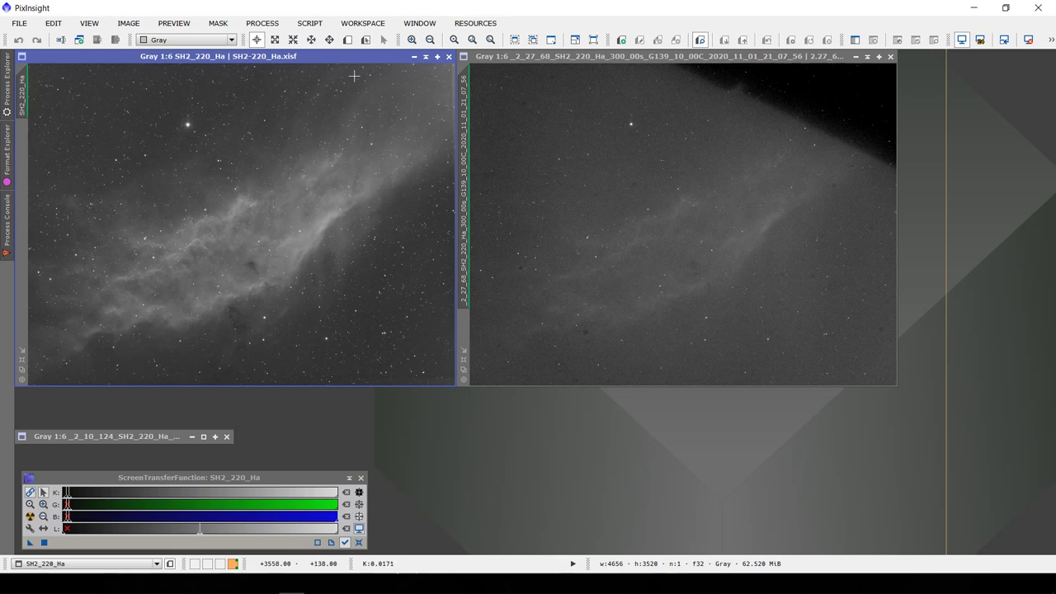
- Activate the stacked SH2-220_Ha.xisf image to compare its clean background with the moonlit sub
left_click(351, 57)
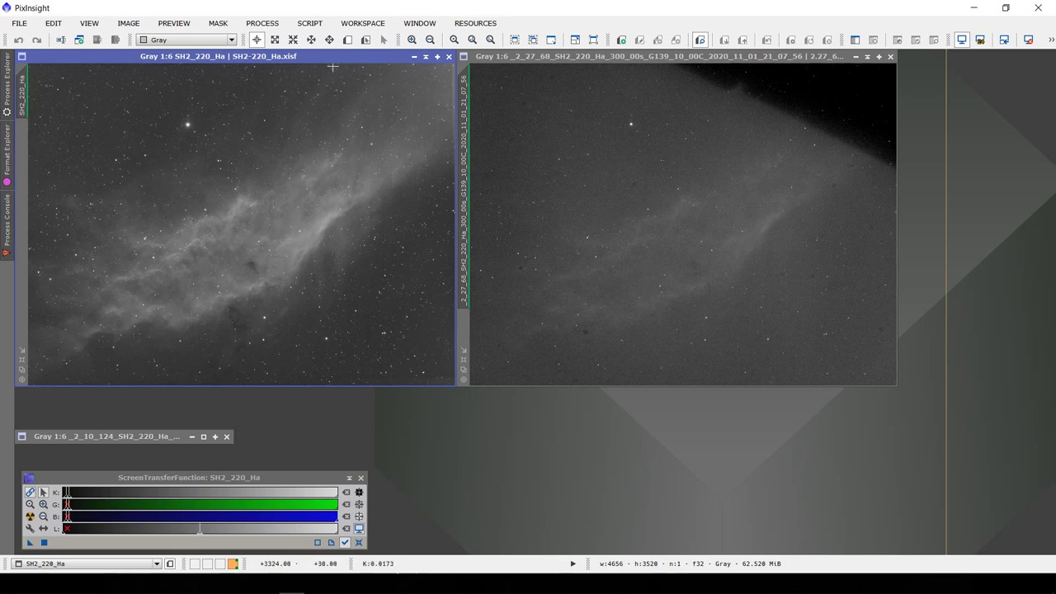